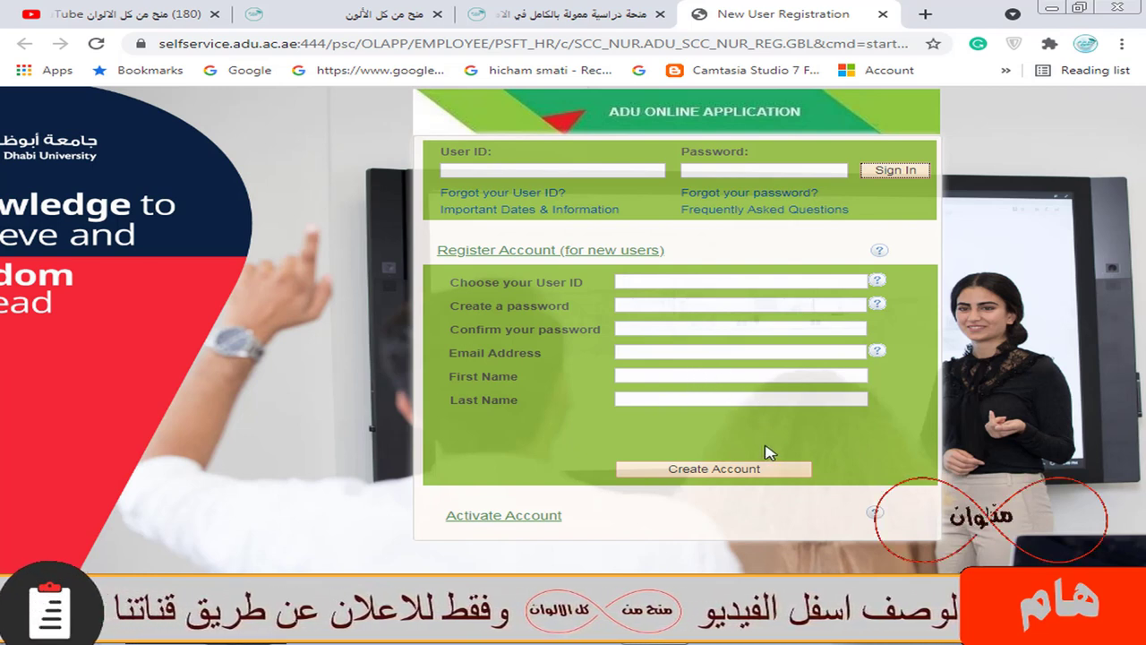
Sign in to the admission portal with the existing applicant's user ID and password
left_click(638, 280)
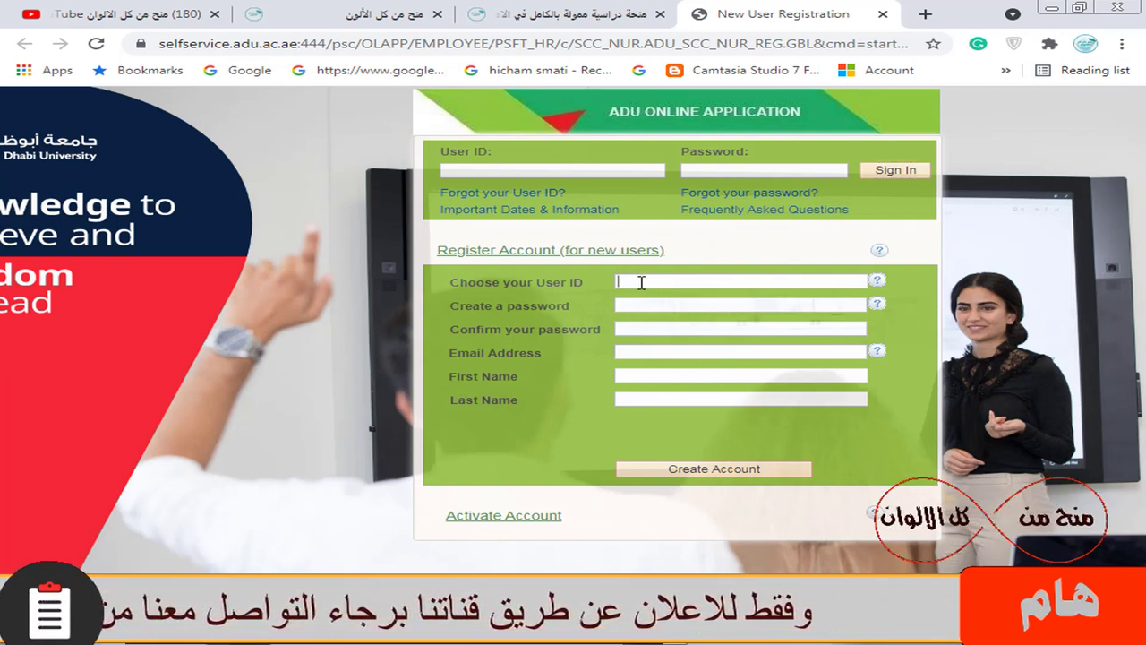
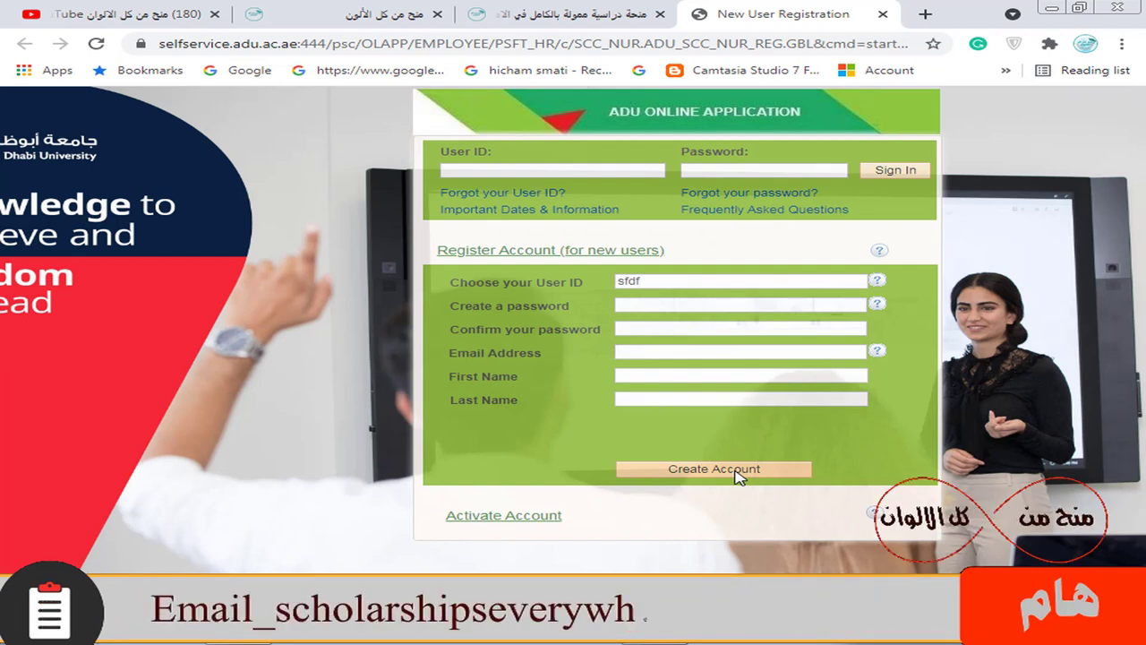
left_click(480, 175)
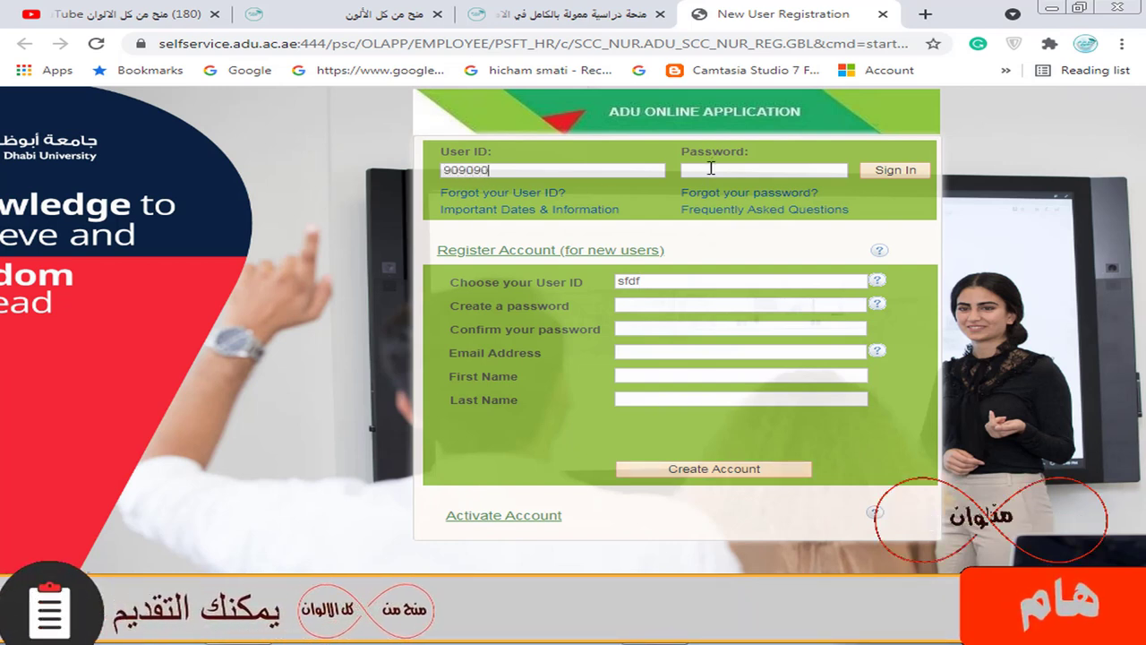
left_click(686, 169)
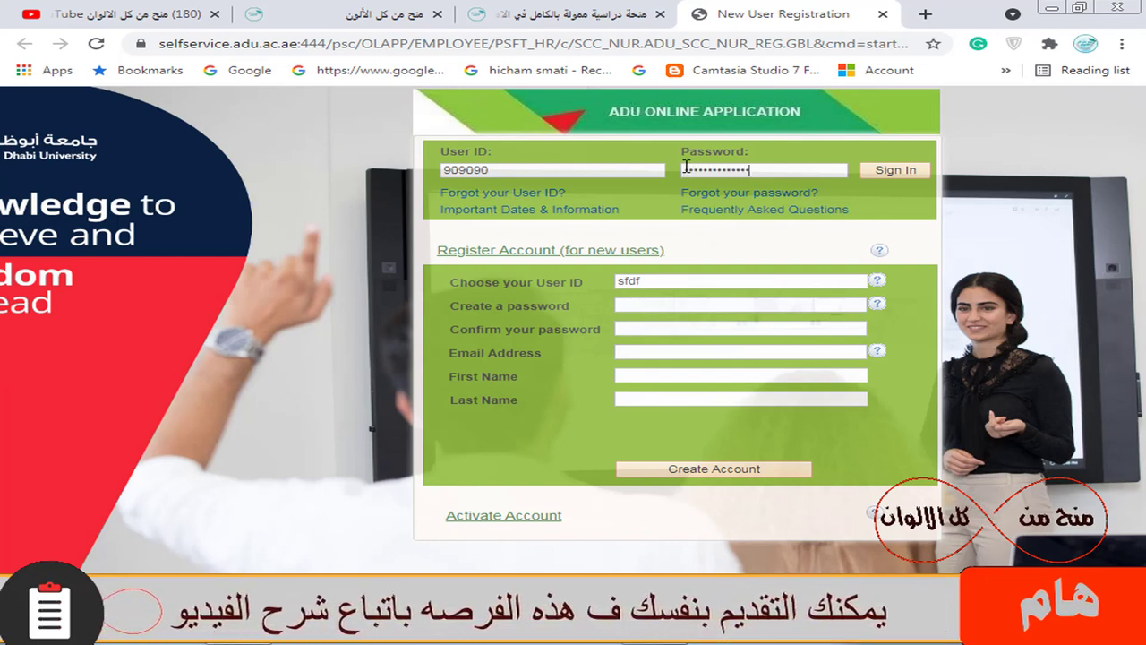
left_click(894, 173)
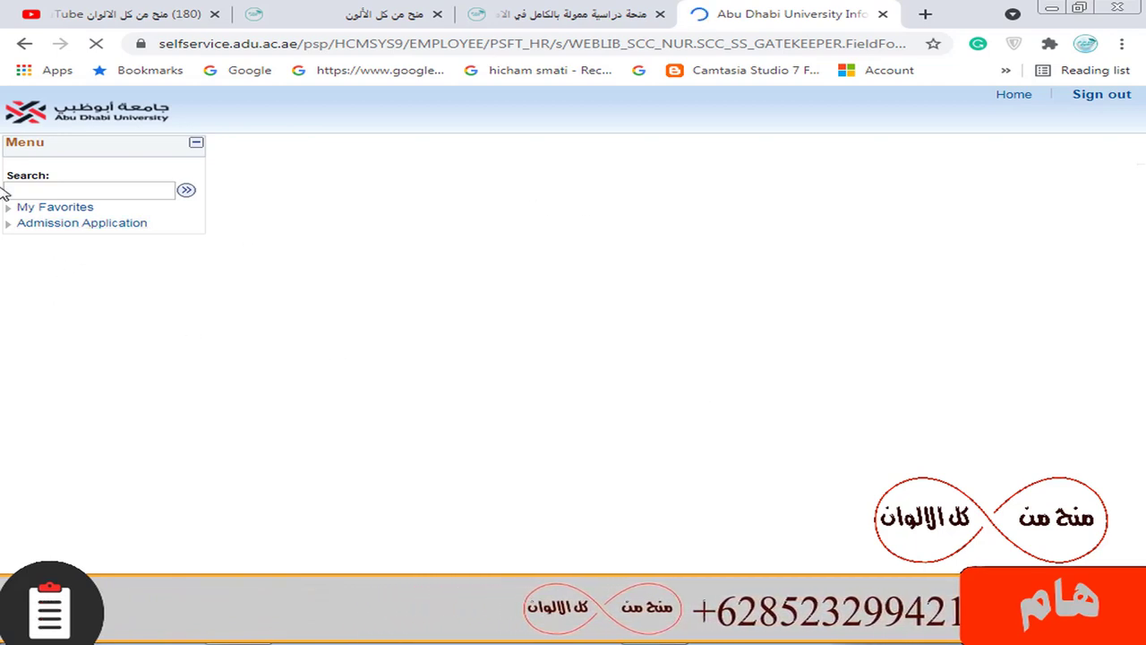
Open Create / View Applications under Admission Application to list the saved Civil Engineering application
left_click(59, 228)
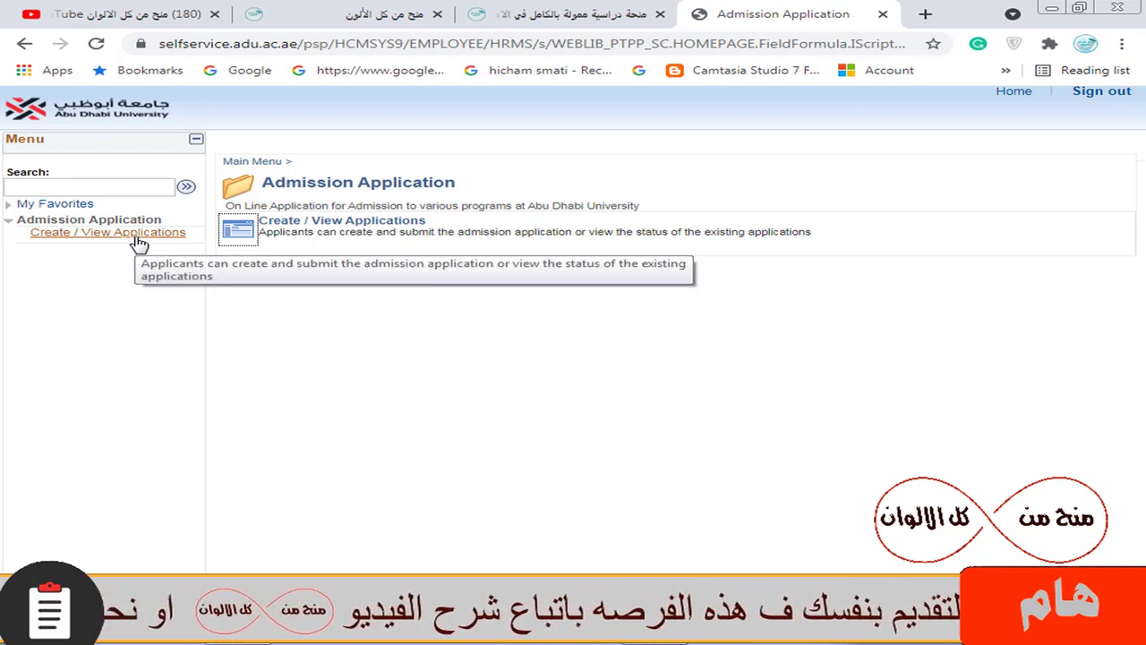
left_click(385, 229)
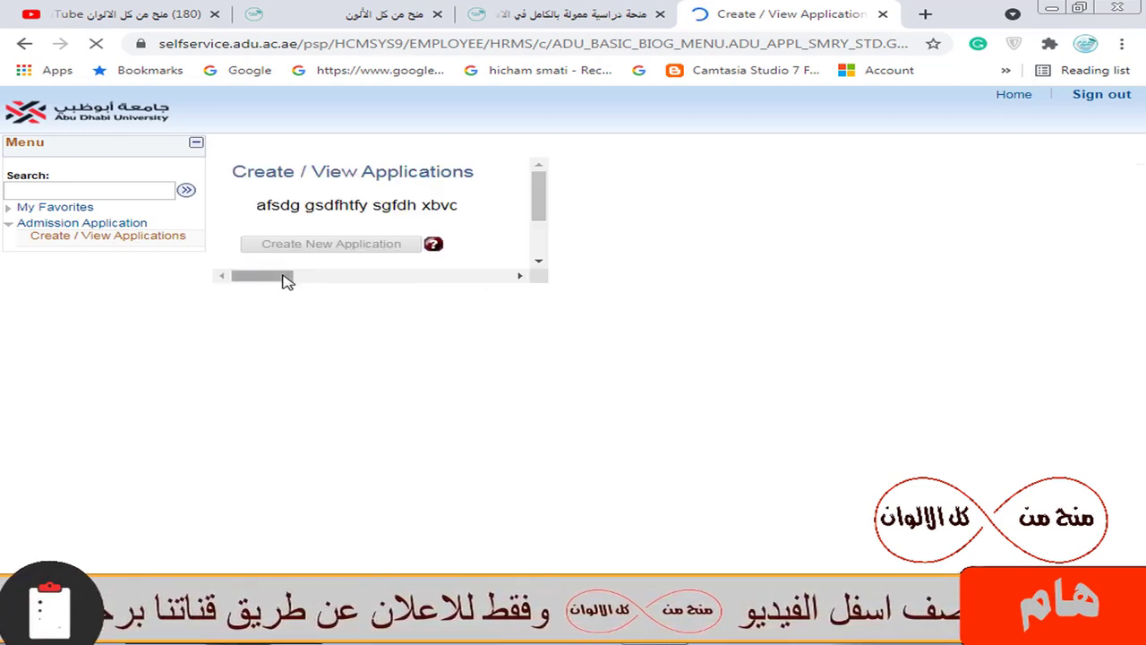
scroll(359, 277, "left", 5)
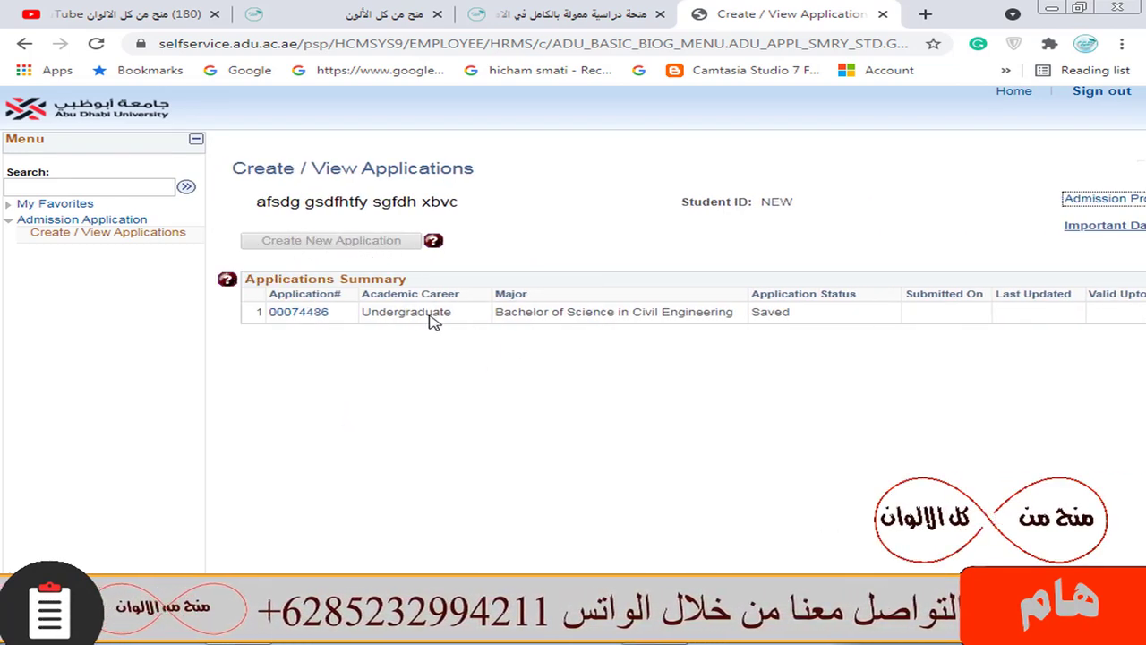
left_click(314, 313)
scroll(627, 295, "right", 10)
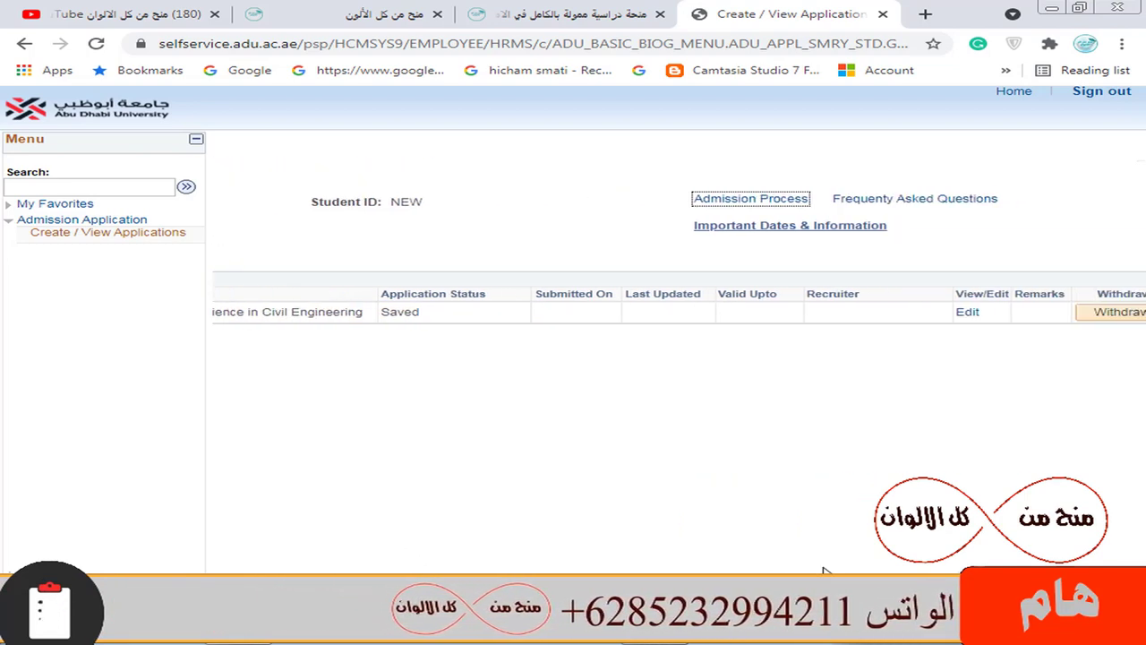
left_click(851, 315)
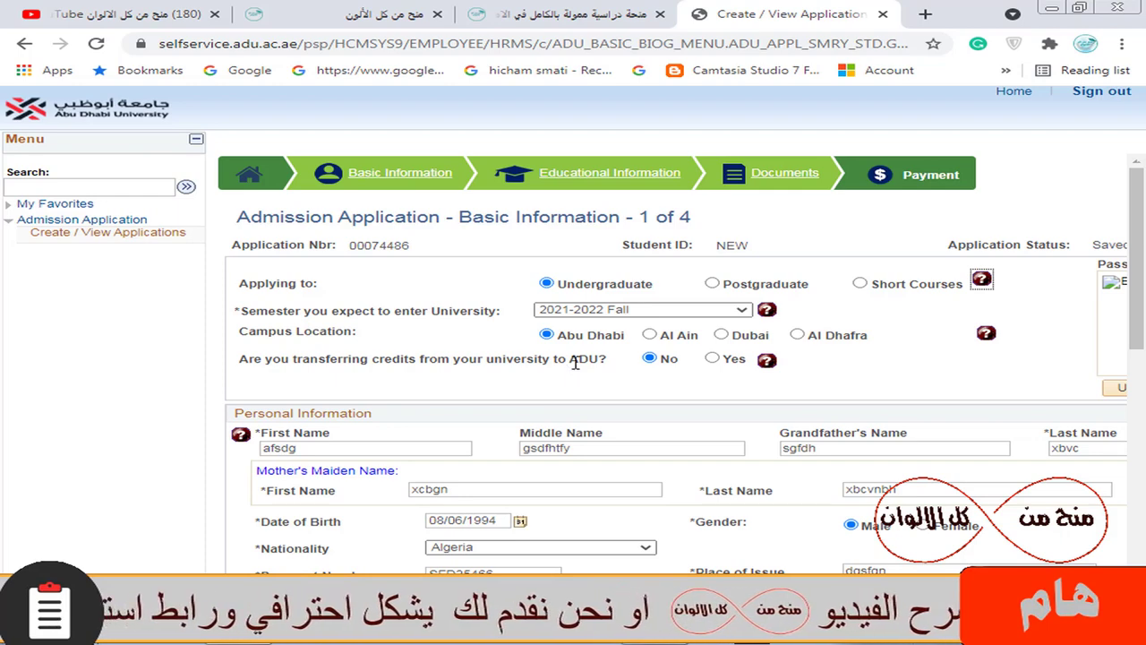
scroll(488, 403, "down", 2)
scroll(577, 326, "down", 1)
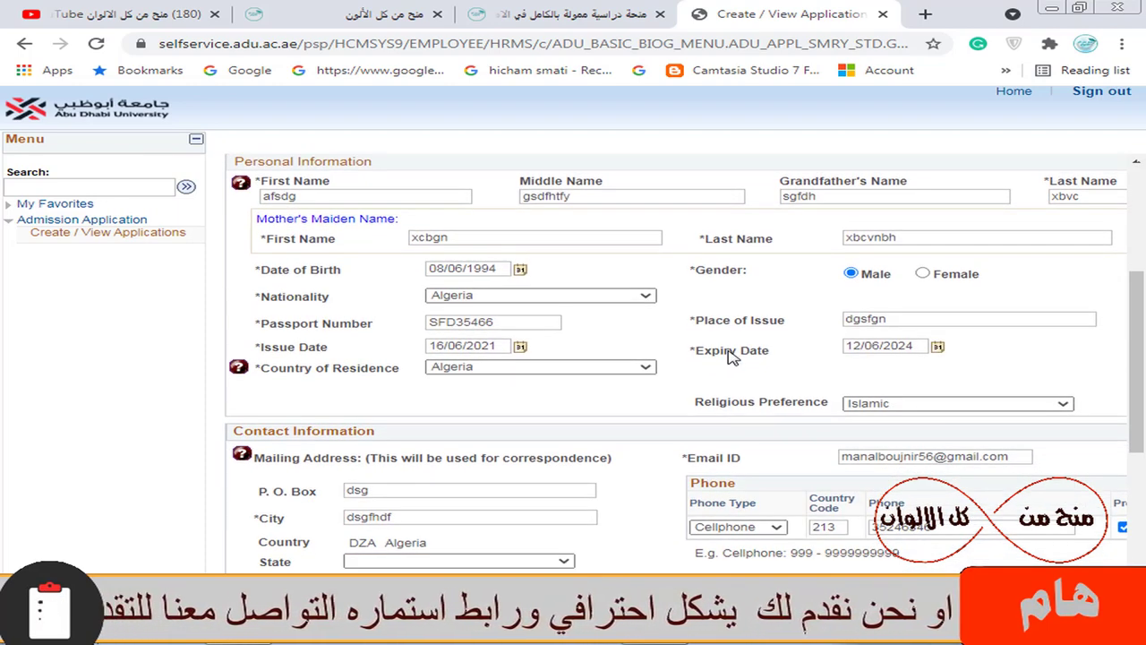
scroll(734, 358, "up", 2)
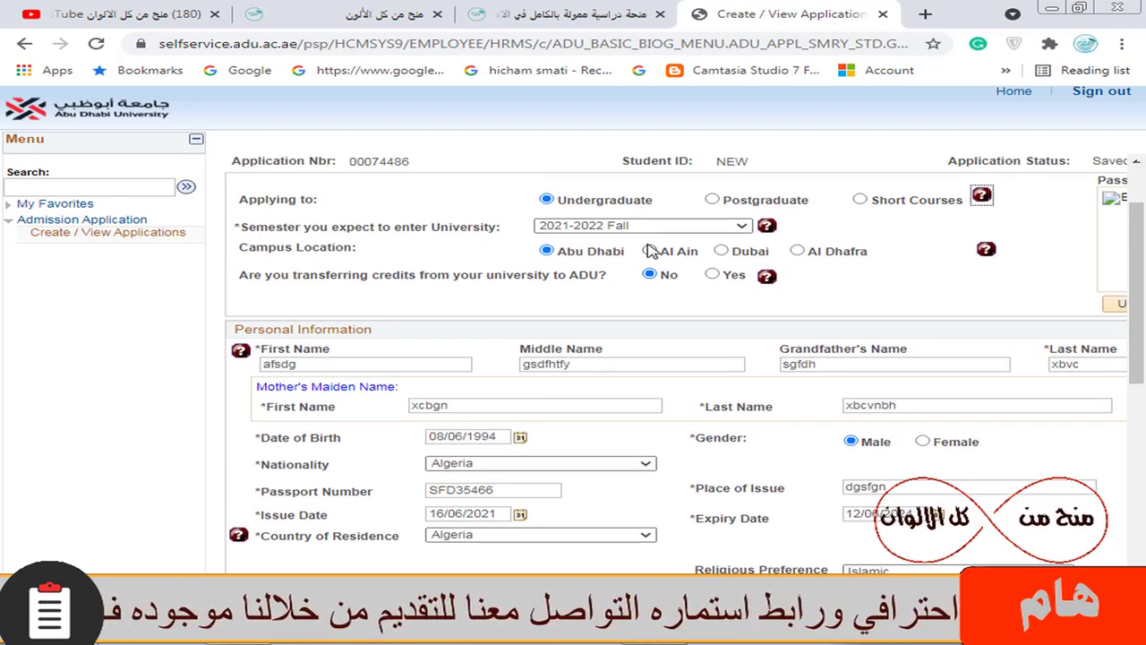
left_click(602, 224)
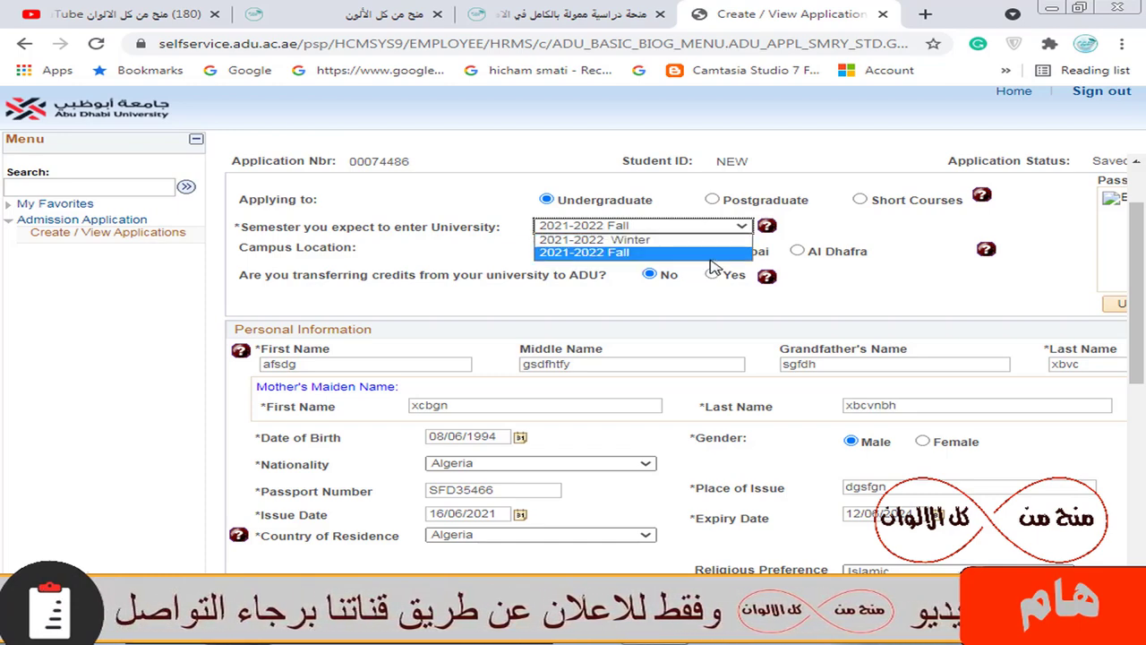
key("Up")
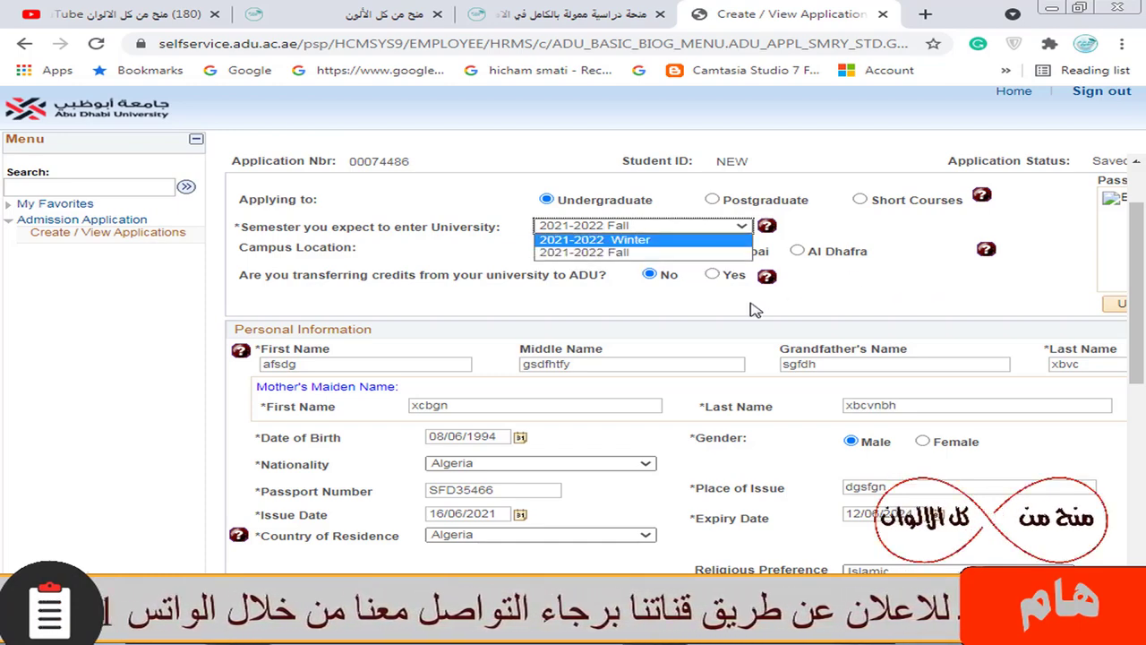
left_click(515, 309)
scroll(602, 363, "down", 1)
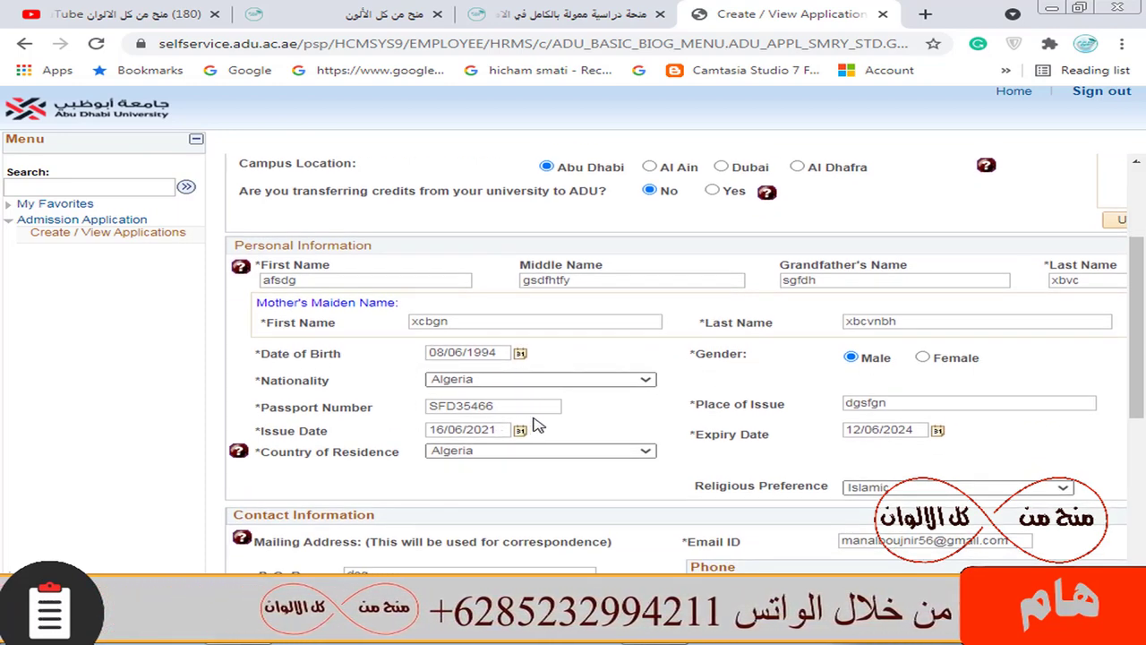
scroll(552, 421, "down", 3)
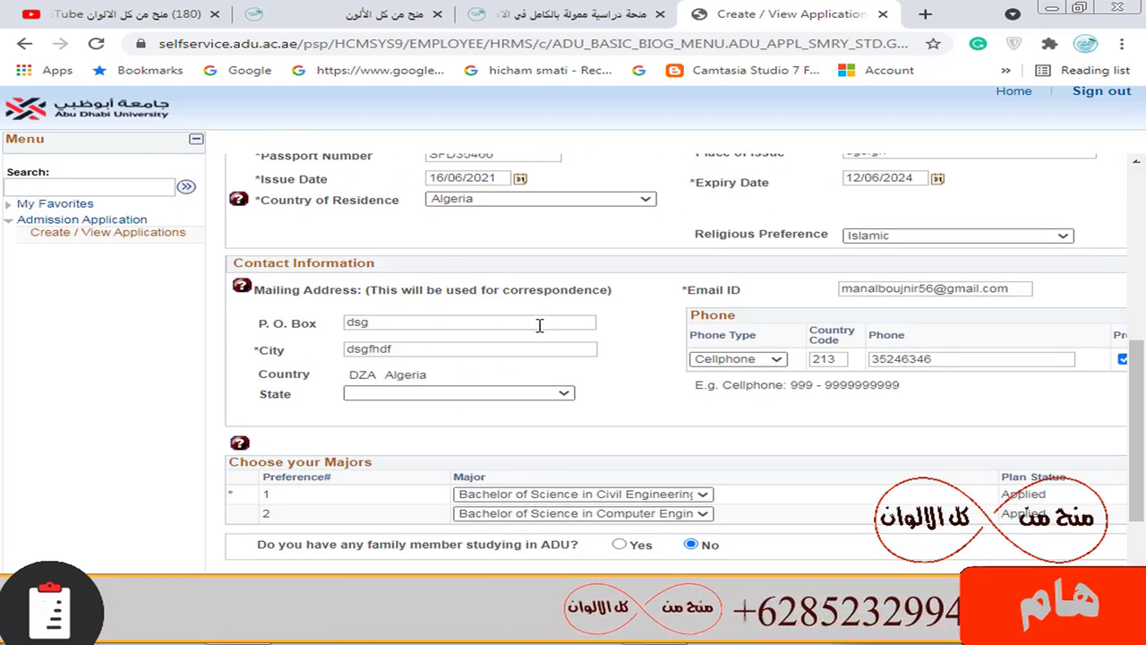
scroll(557, 358, "down", 2)
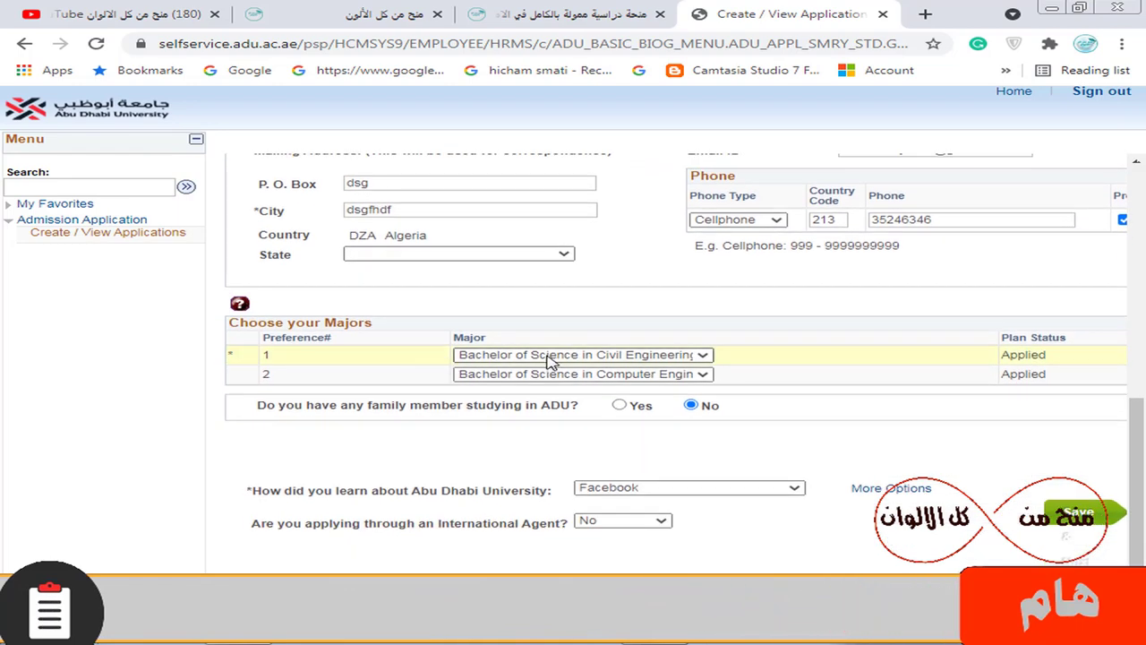
left_click(550, 356)
scroll(627, 296, "down", 1)
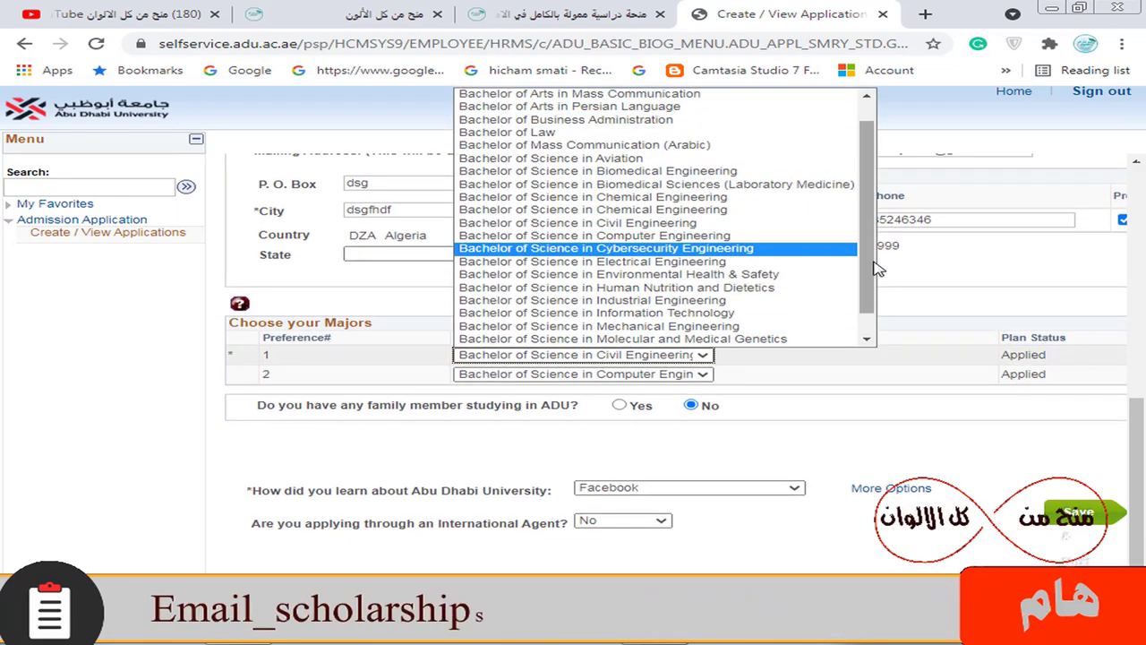
scroll(856, 141, "up", 1)
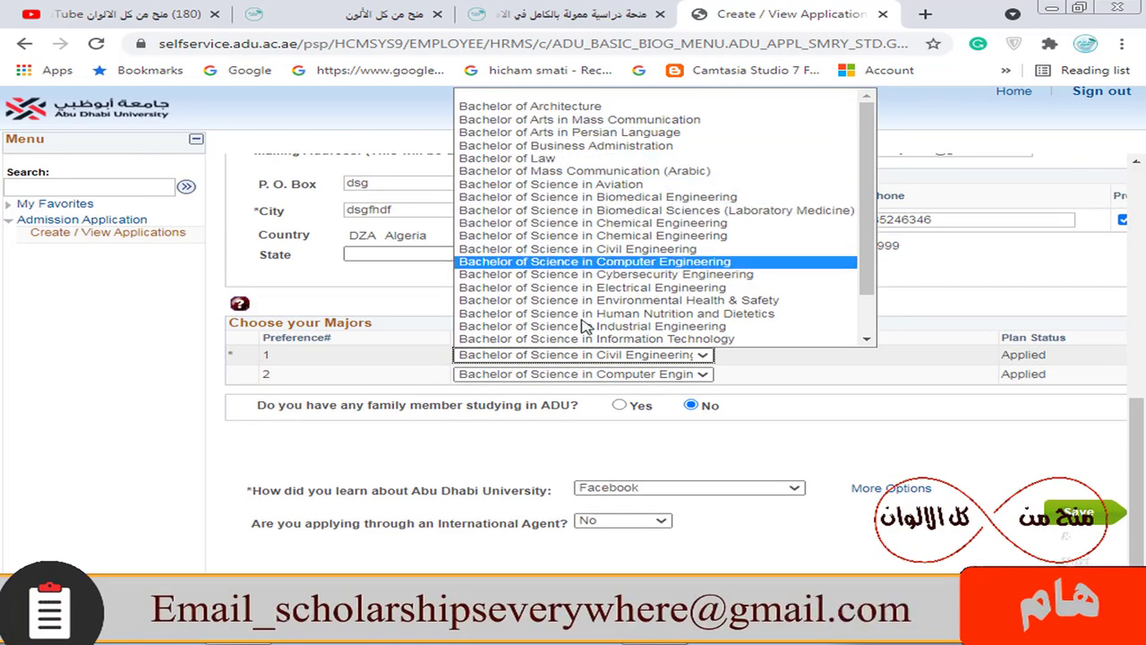
scroll(627, 215, "down", 1)
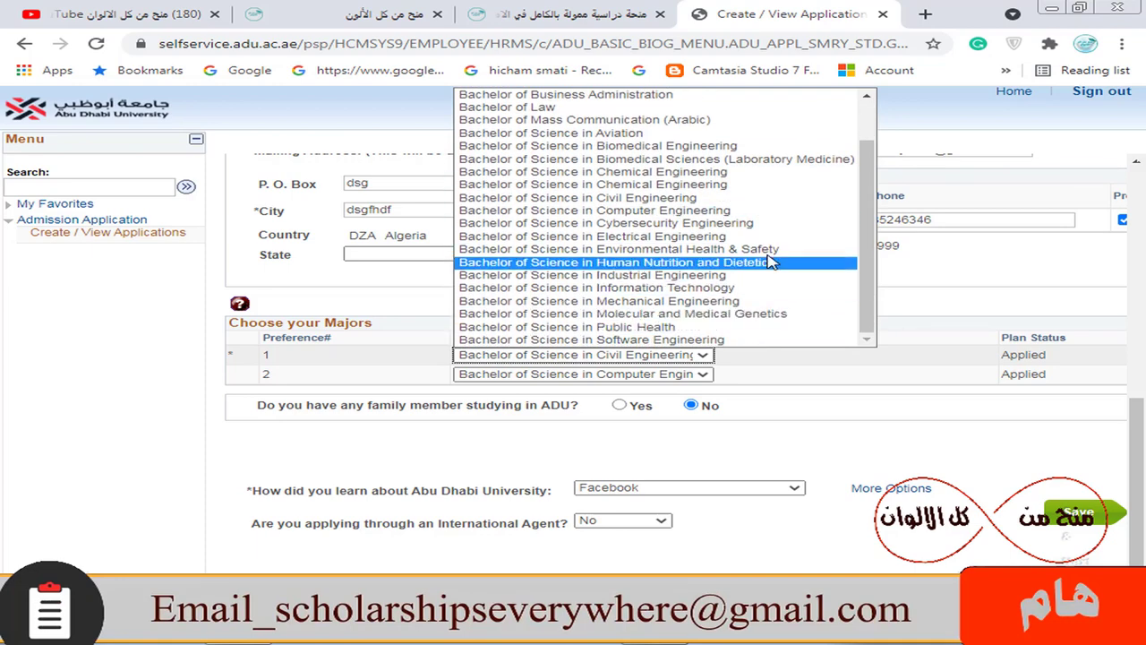
scroll(574, 259, "up", 2)
left_click(184, 301)
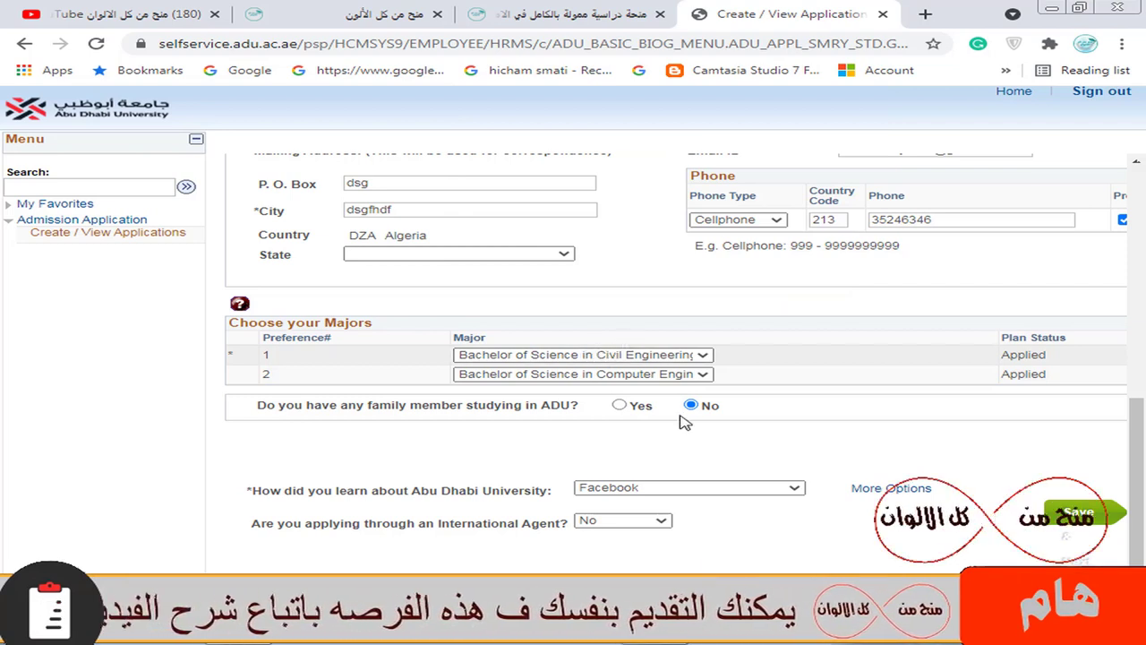
left_click(602, 489)
scroll(645, 430, "down", 2)
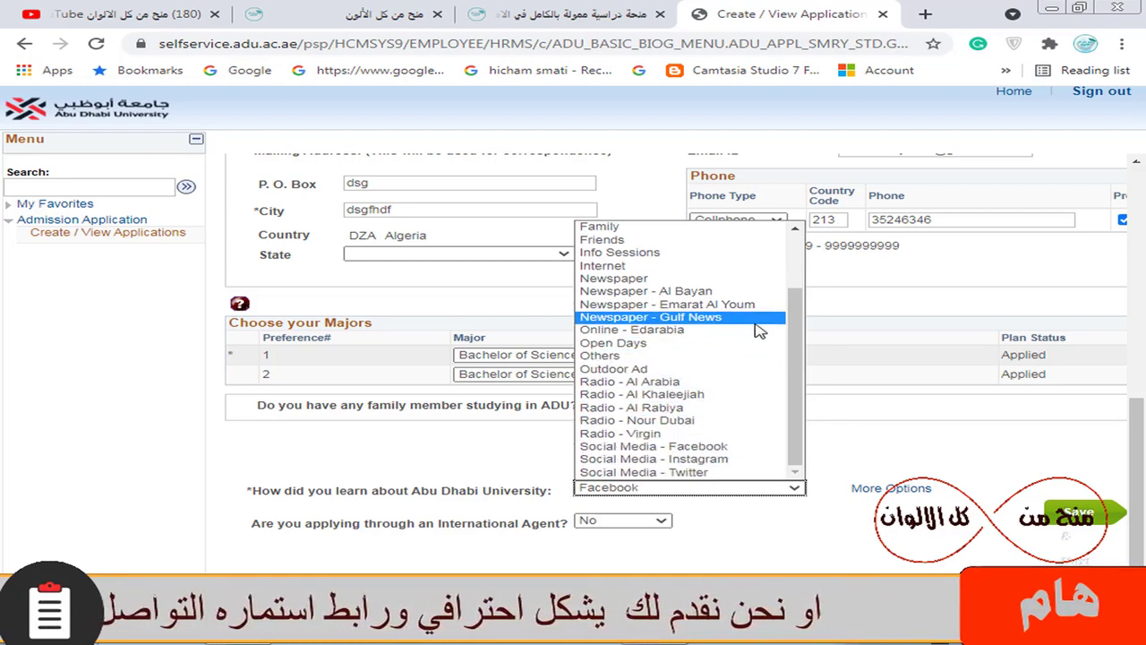
scroll(750, 358, "up", 2)
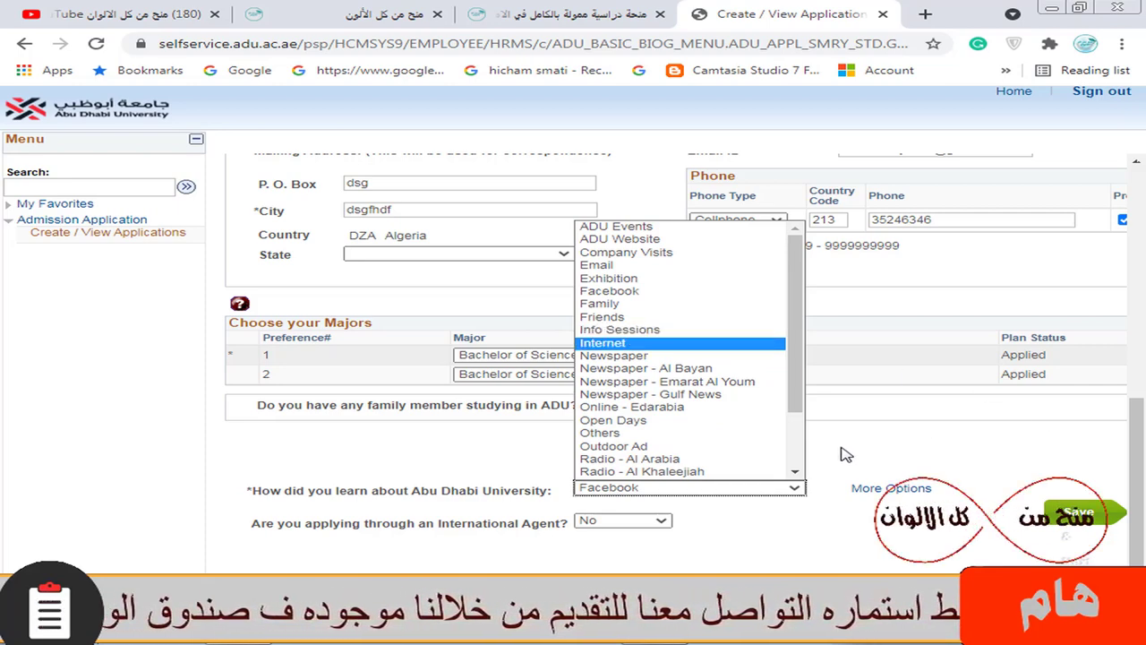
left_click(951, 452)
scroll(951, 412, "up", 6)
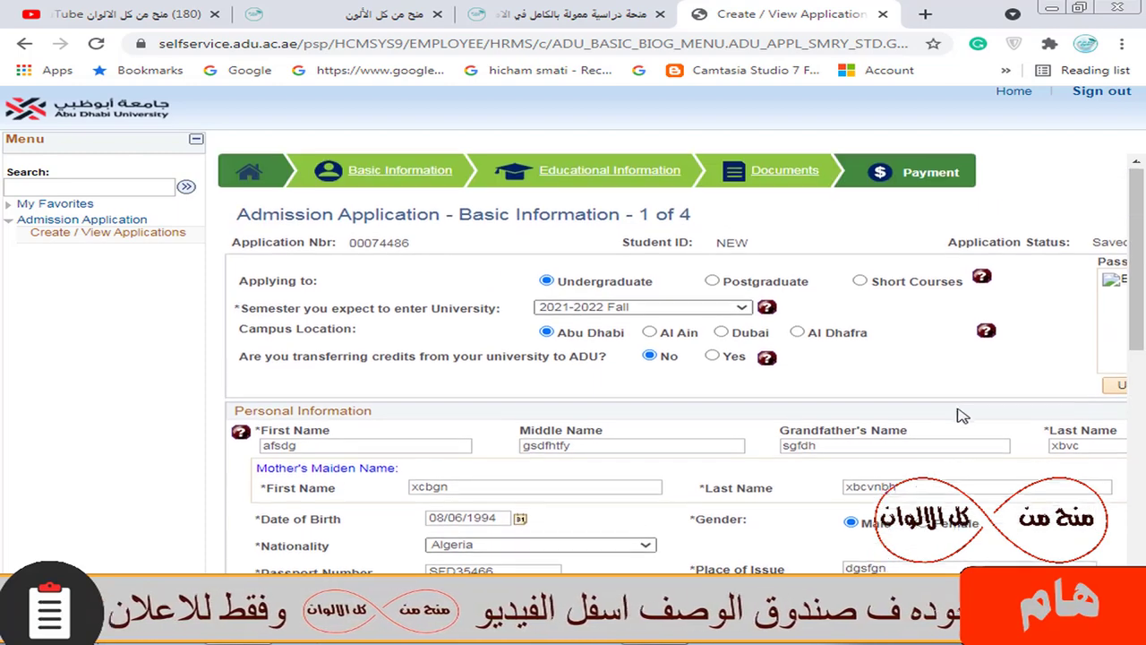
Save the Basic Information page and continue to Educational Information
left_click(597, 187)
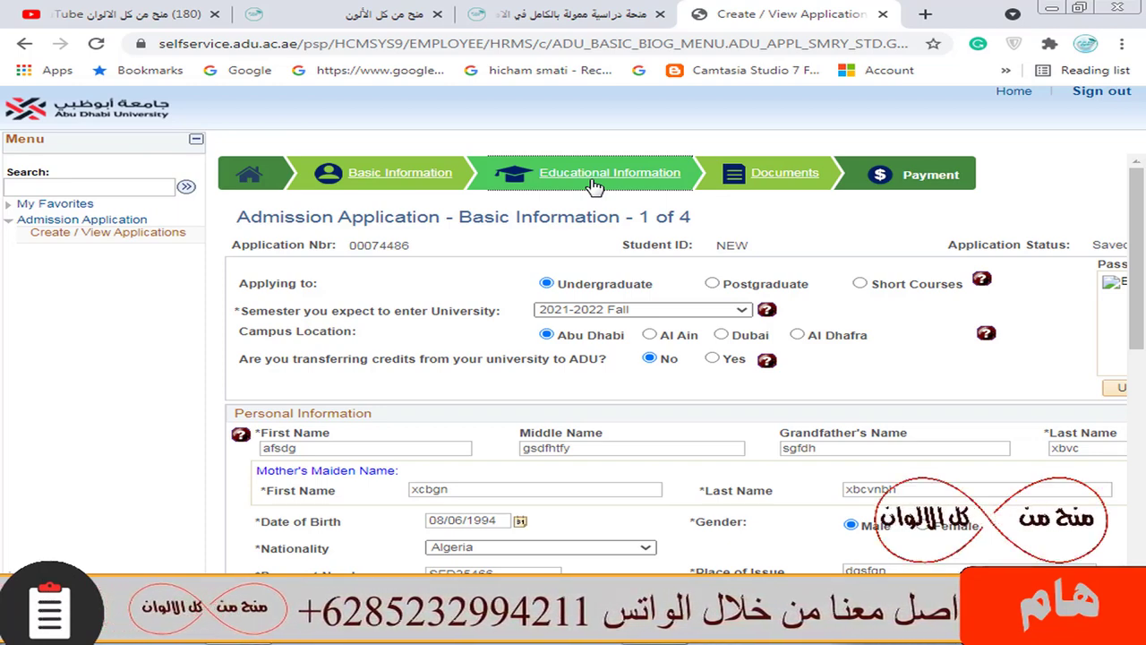
scroll(743, 484, "down", 5)
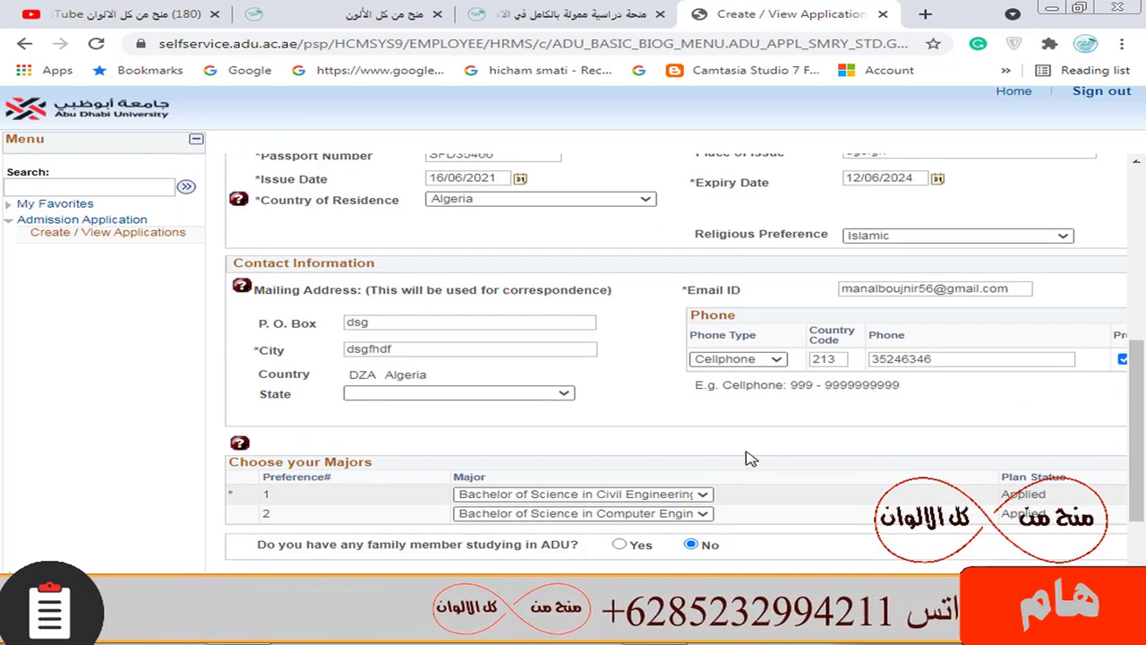
scroll(537, 358, "right", 5)
scroll(711, 555, "down", 2)
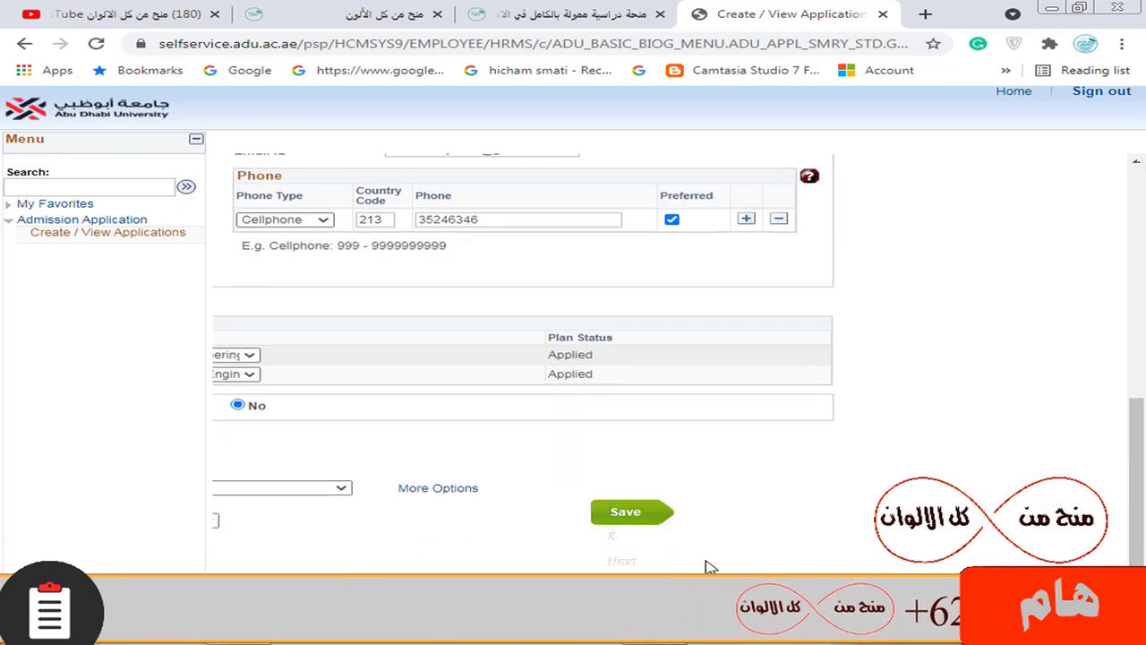
left_click(629, 513)
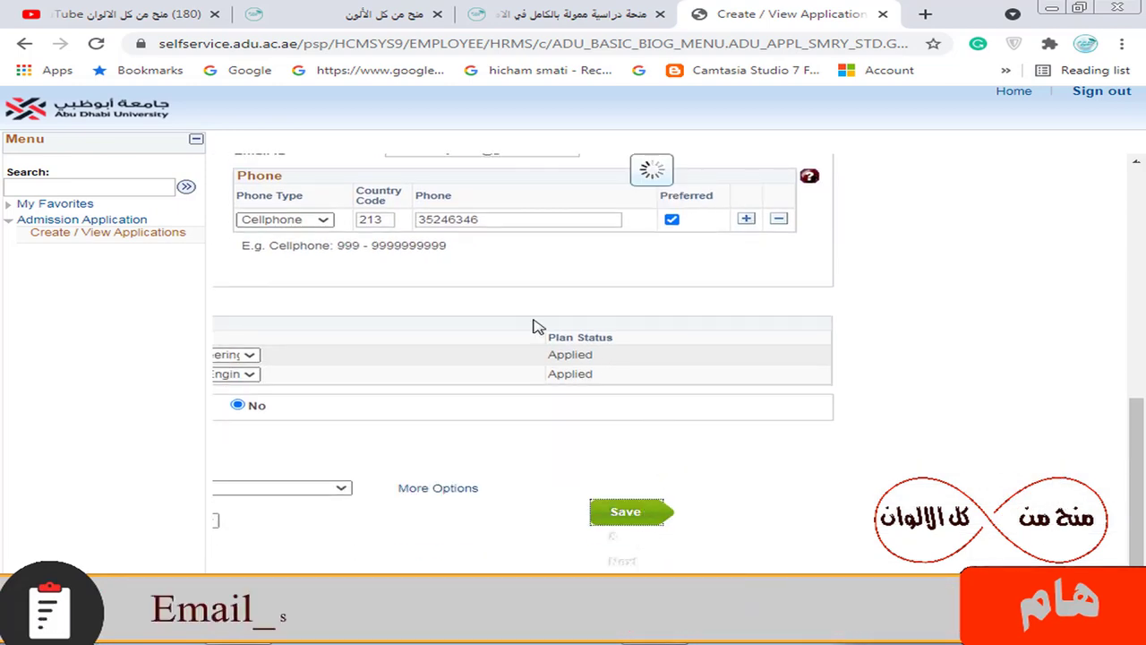
Review the educational information, leaving the test description blank, and save it to reach Documents
scroll(544, 309, "up", 2)
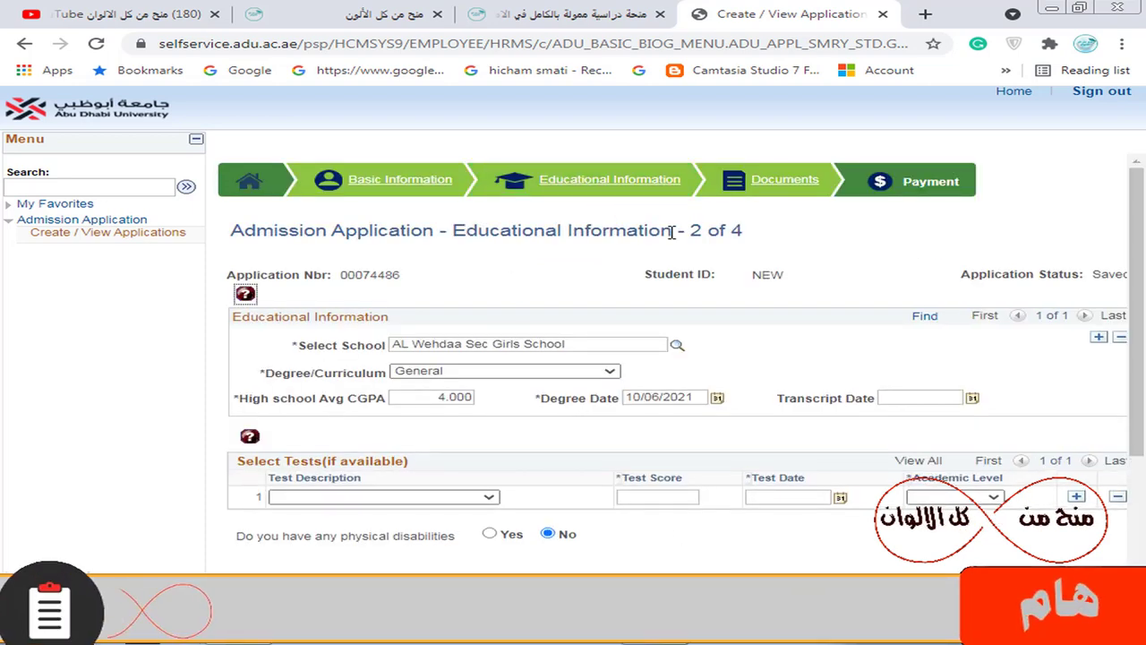
scroll(550, 296, "down", 3)
scroll(606, 402, "up", 3)
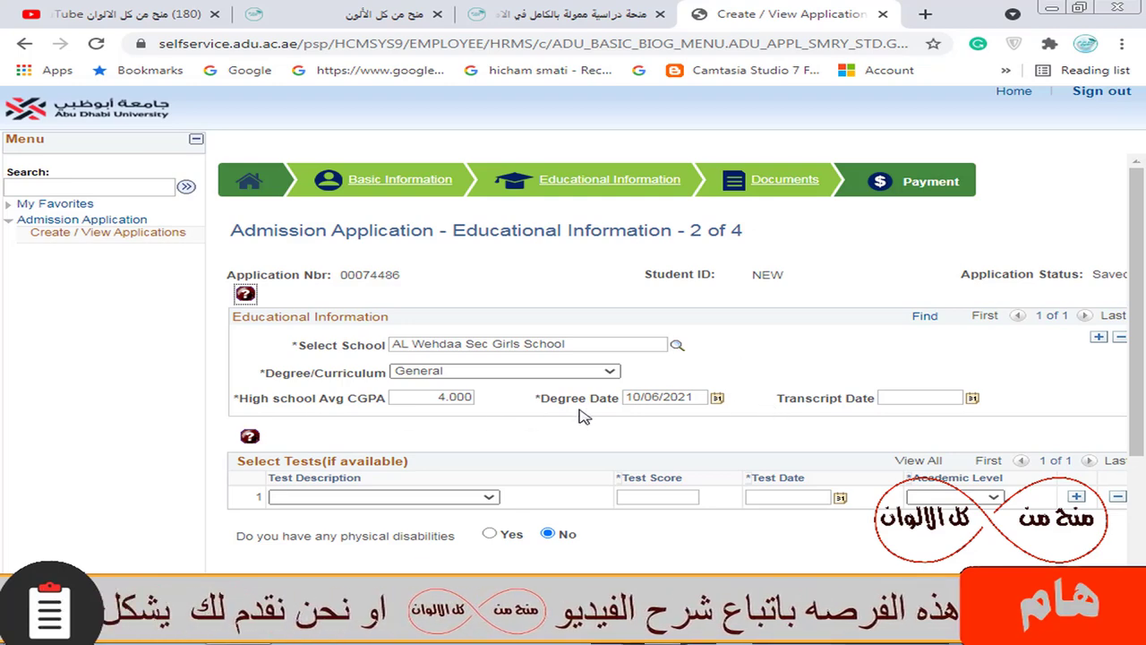
scroll(573, 414, "down", 3)
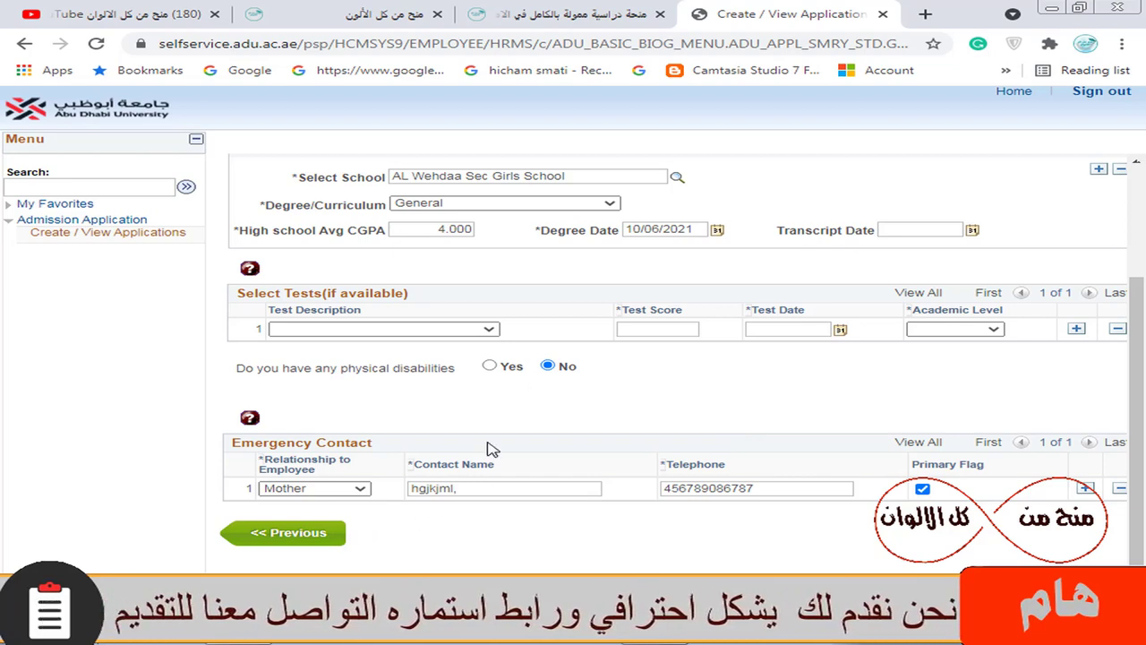
left_click(439, 331)
left_click(439, 336)
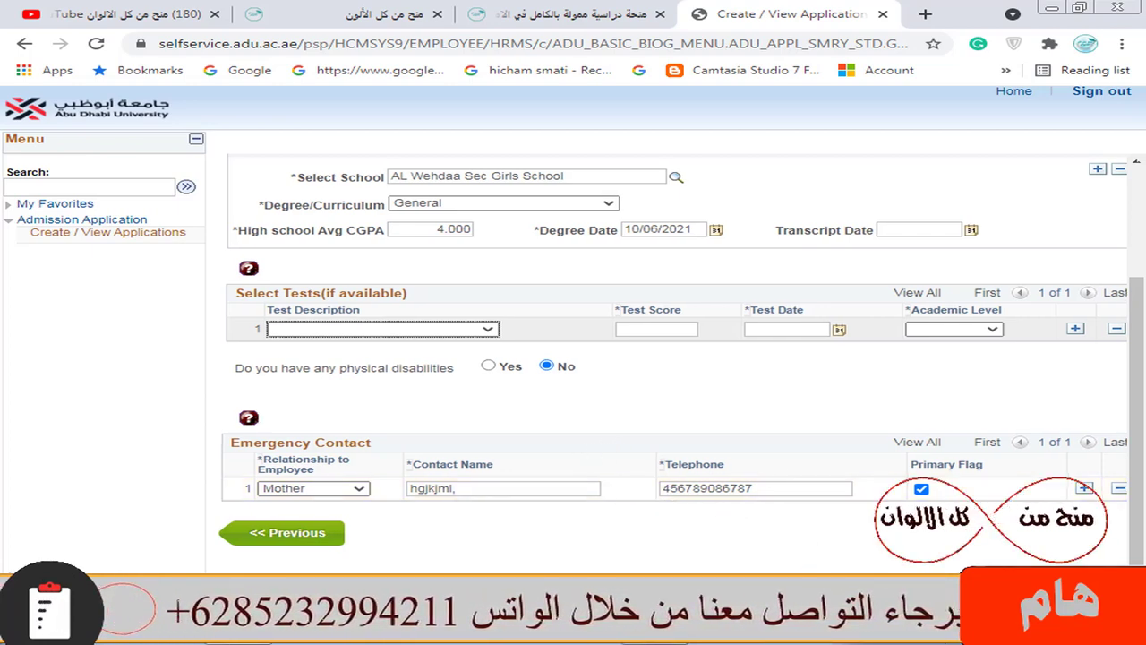
scroll(936, 536, "right", 5)
left_click(936, 536)
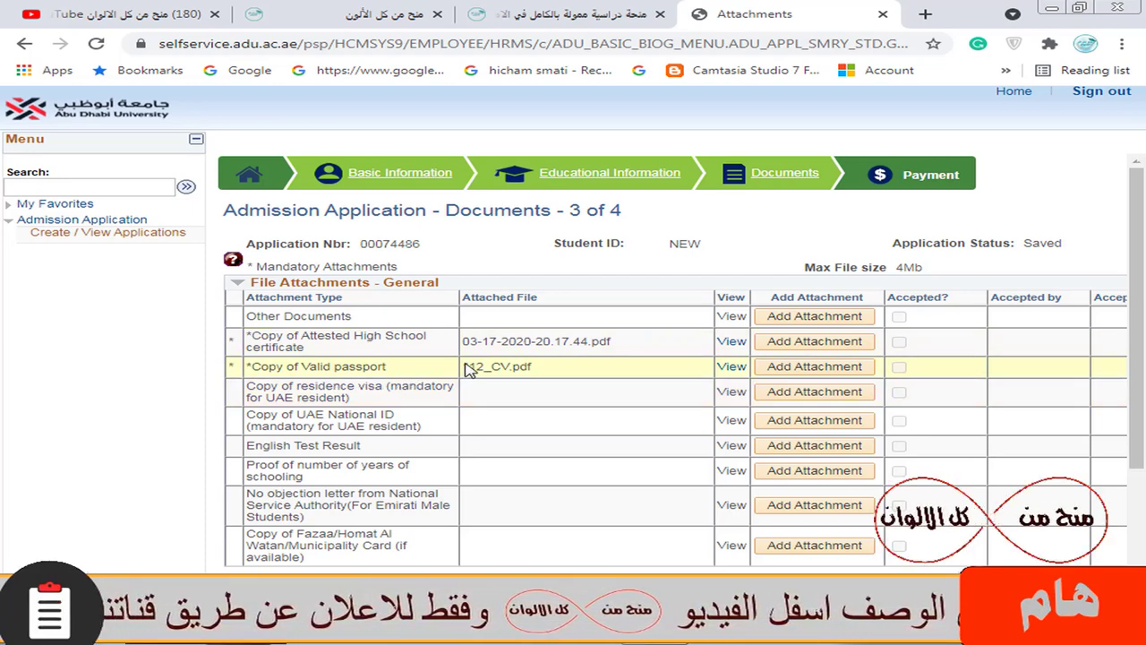
scroll(354, 441, "down", 2)
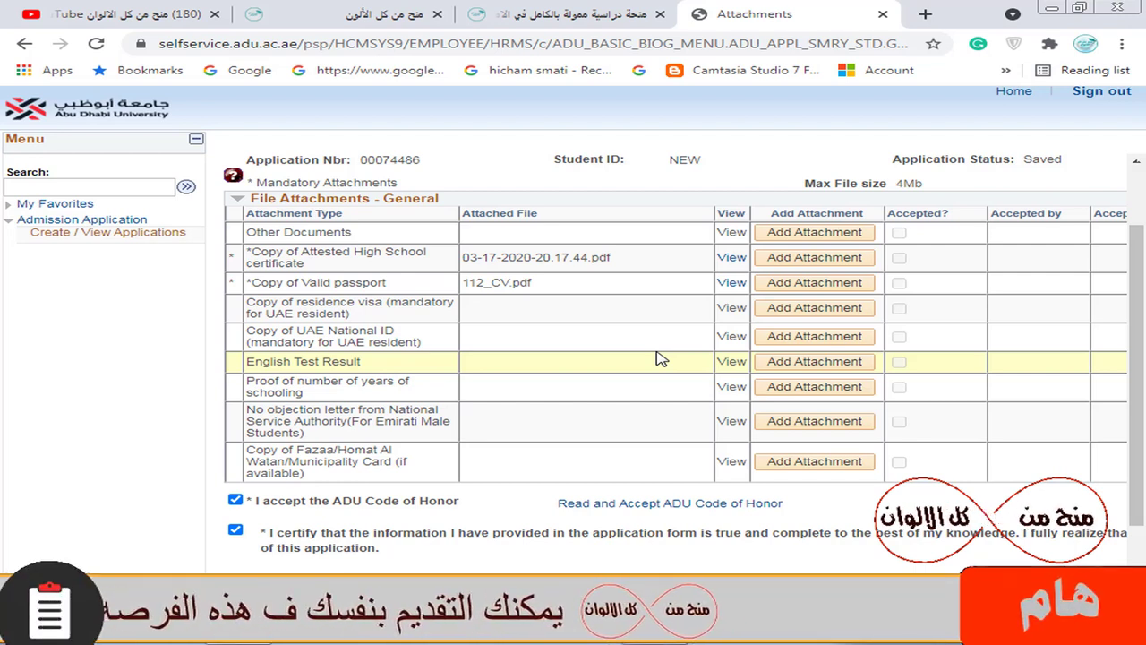
scroll(672, 346, "right", 5)
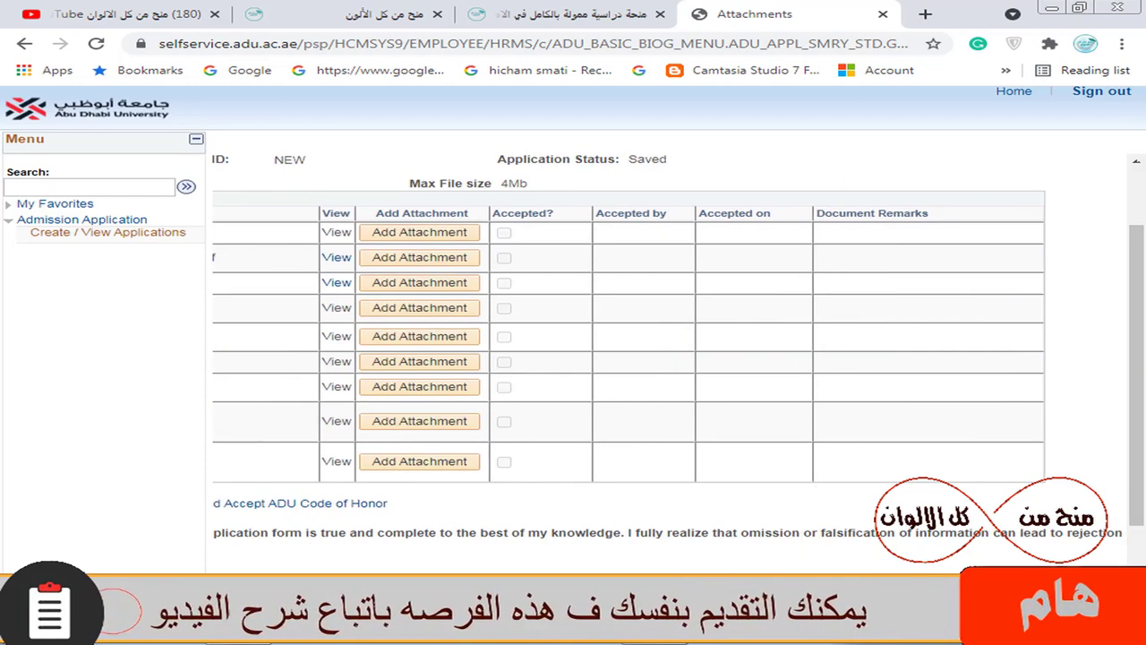
scroll(723, 537, "down", 1)
Save the documents to reach the 315.00 AED Payment page, then view the scholarship article
left_click(717, 530)
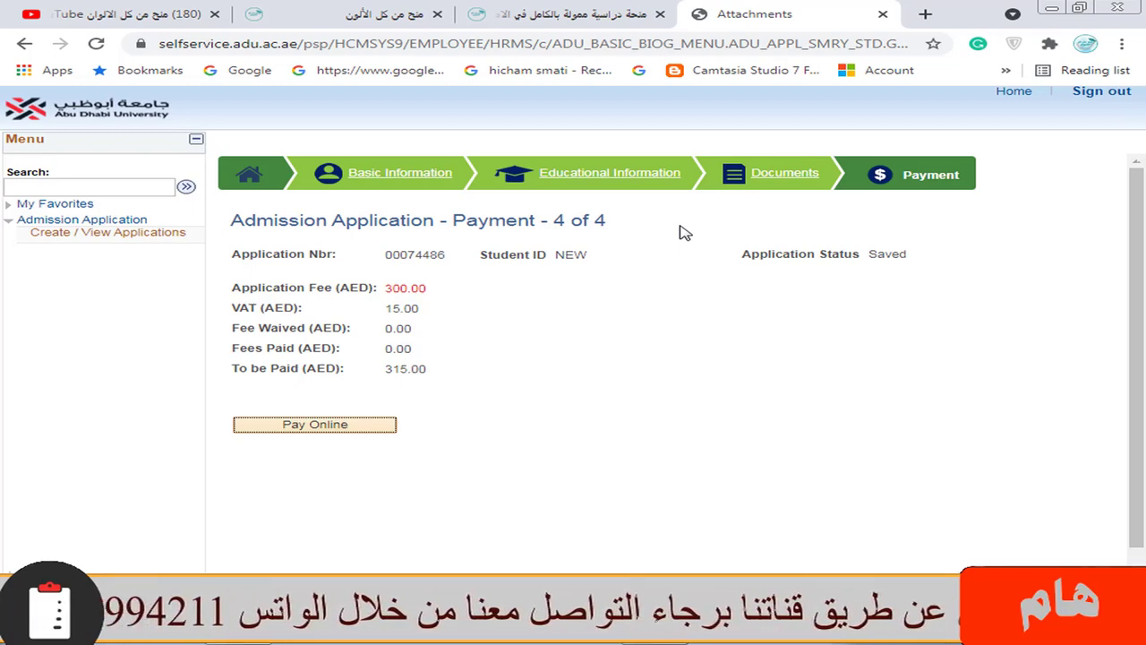
left_click(609, 10)
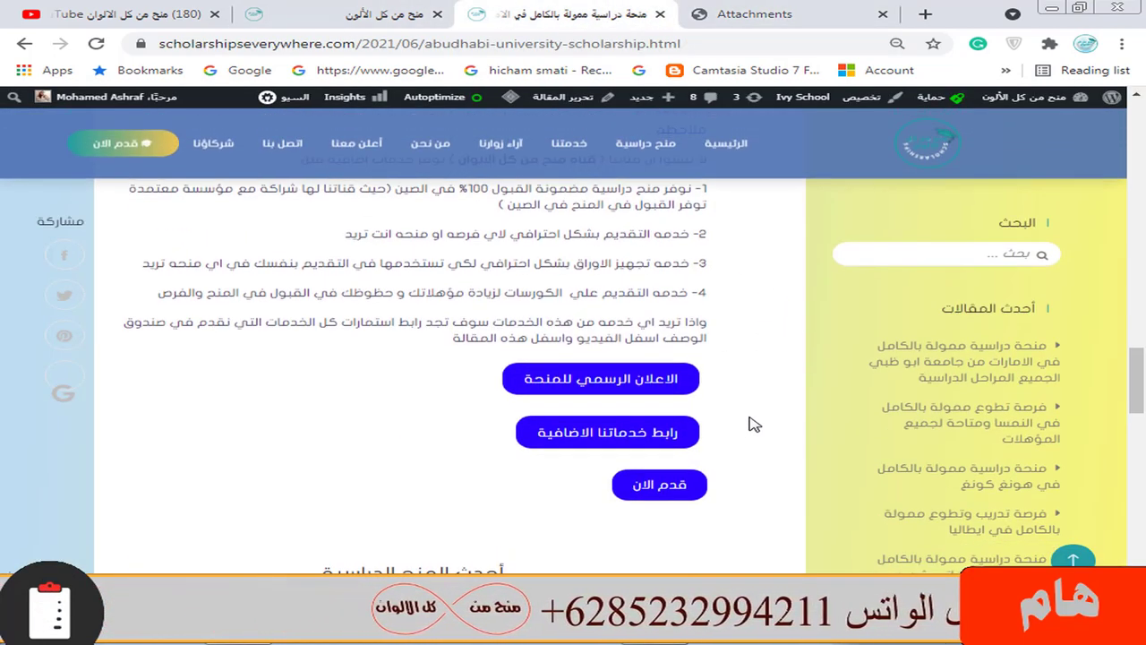
scroll(717, 377, "up", 1)
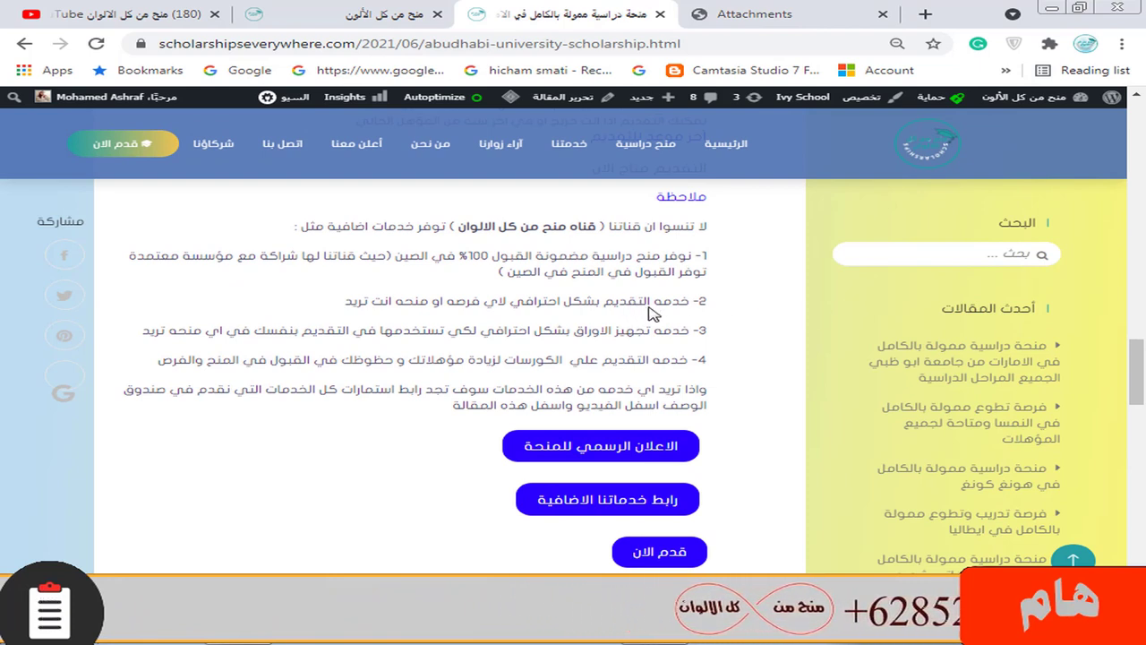